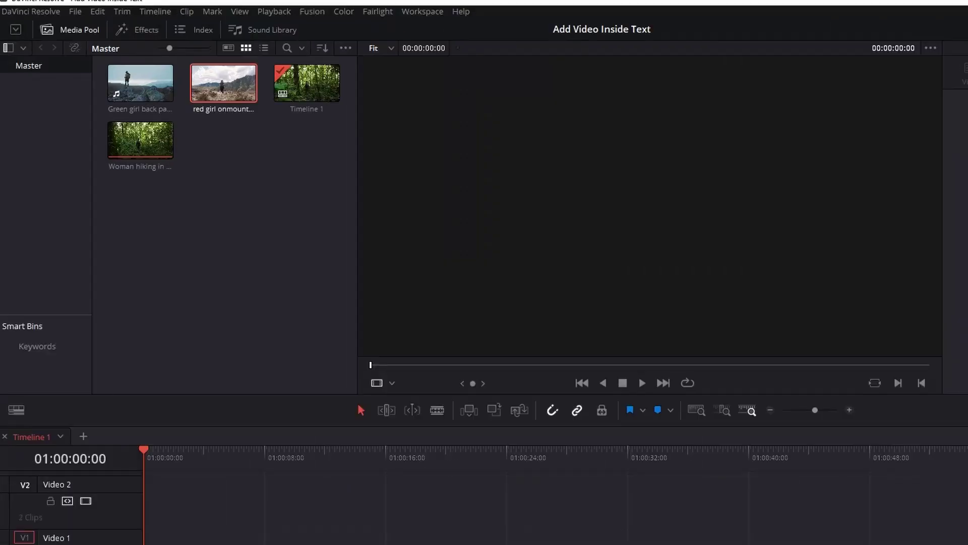
- Place the plain Text title from Effects Toolbox > Titles at the start of Video 1
{"action": "left_click", "coordinate": [139, 32]}
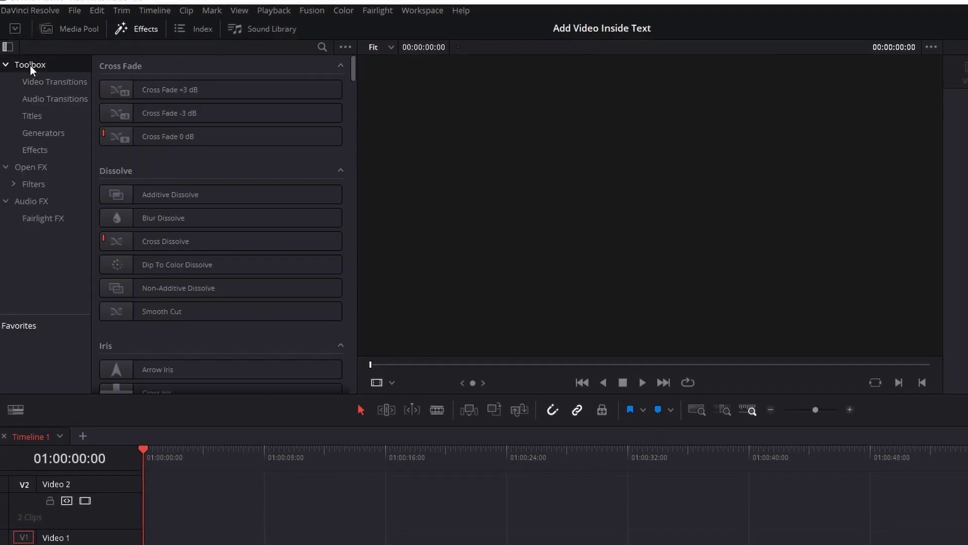
{"action": "left_click", "coordinate": [30, 114]}
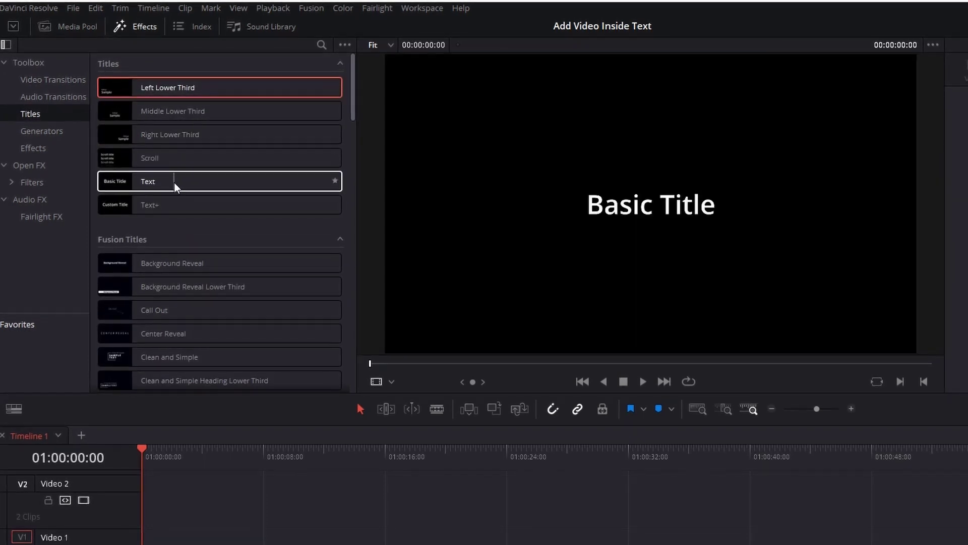
{"action": "left_click", "coordinate": [158, 182]}
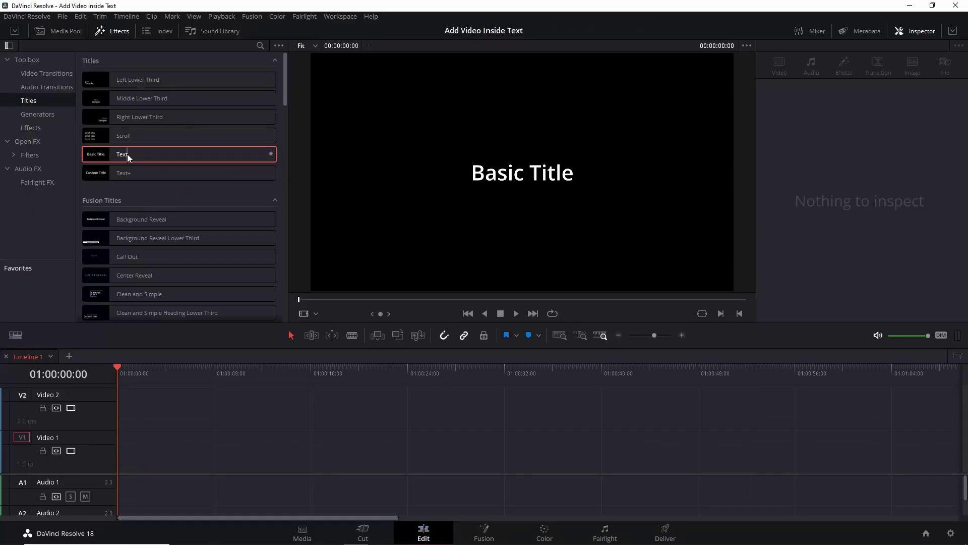
{"action": "left_click_drag", "start_coordinate": [126, 154], "coordinate": [114, 453]}
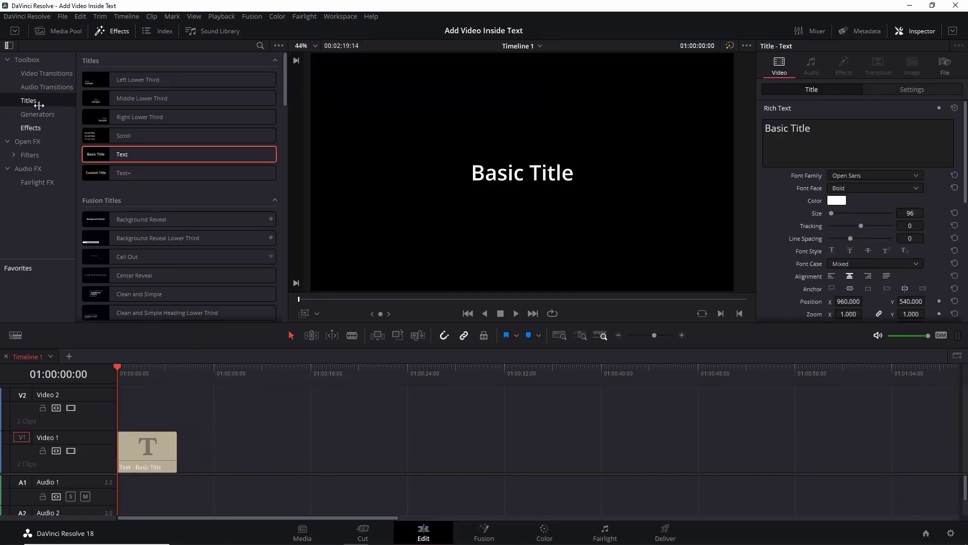
- Put red girl onmountain.mov on Video 2, extend the title to match, and disable Video 2
{"action": "left_click", "coordinate": [59, 28]}
{"action": "left_click_drag", "start_coordinate": [193, 91], "coordinate": [121, 426]}
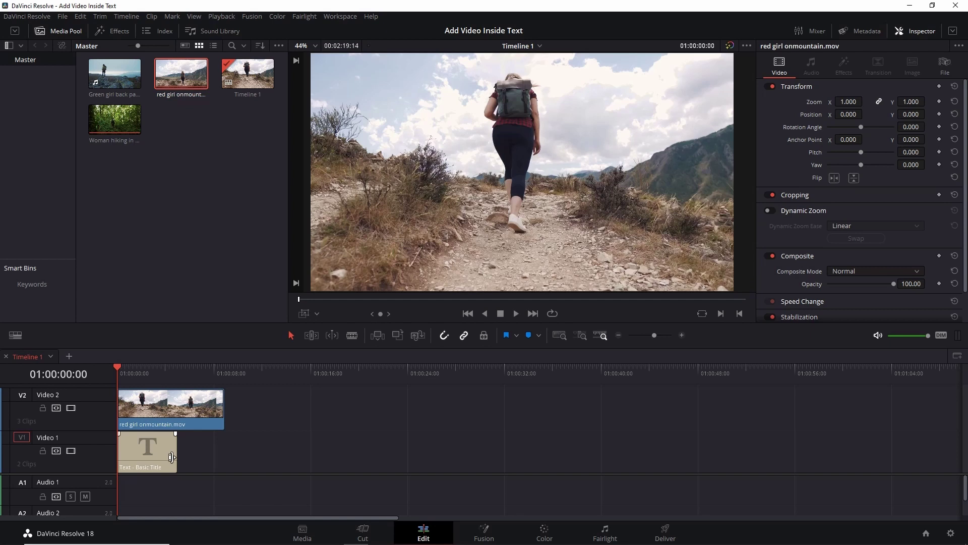
{"action": "left_click_drag", "start_coordinate": [173, 455], "coordinate": [212, 447]}
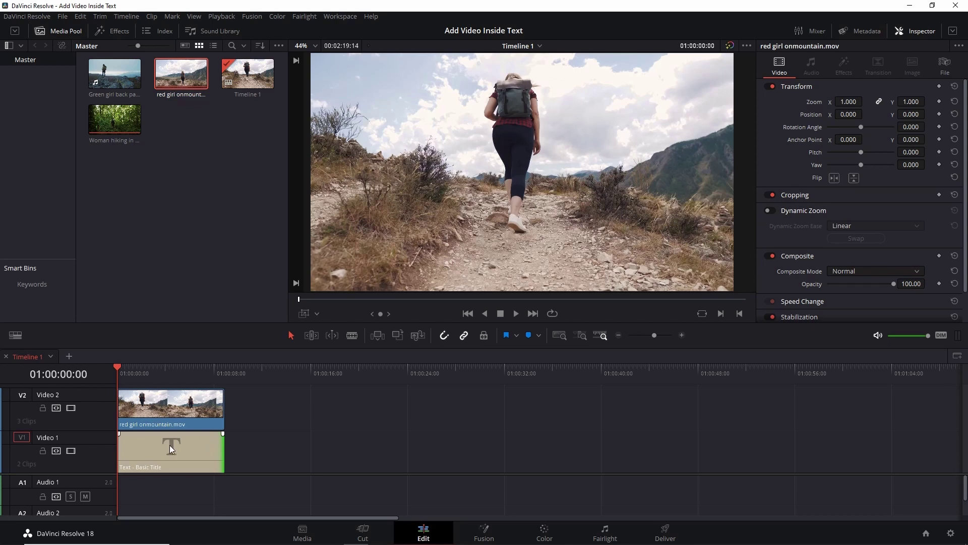
{"action": "left_click", "coordinate": [71, 408]}
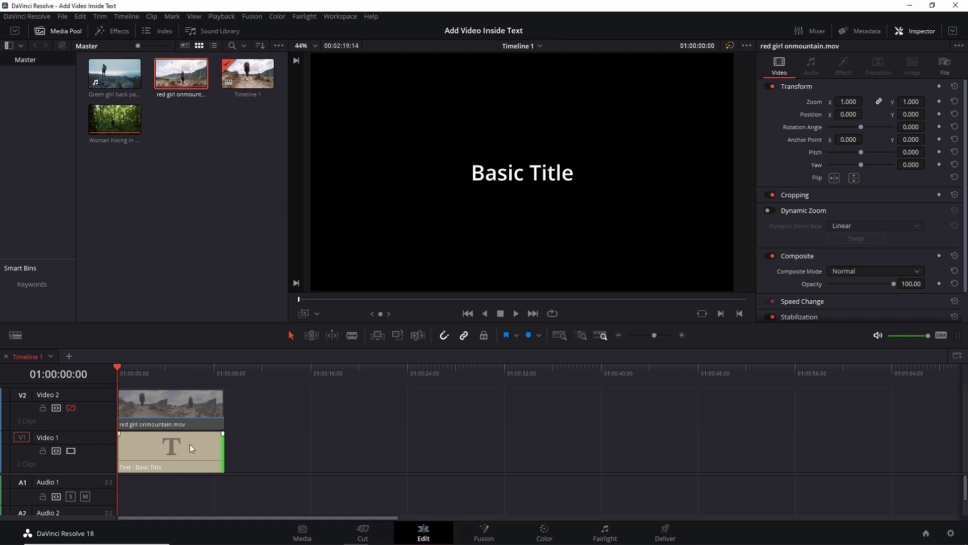
{"action": "left_click", "coordinate": [159, 447]}
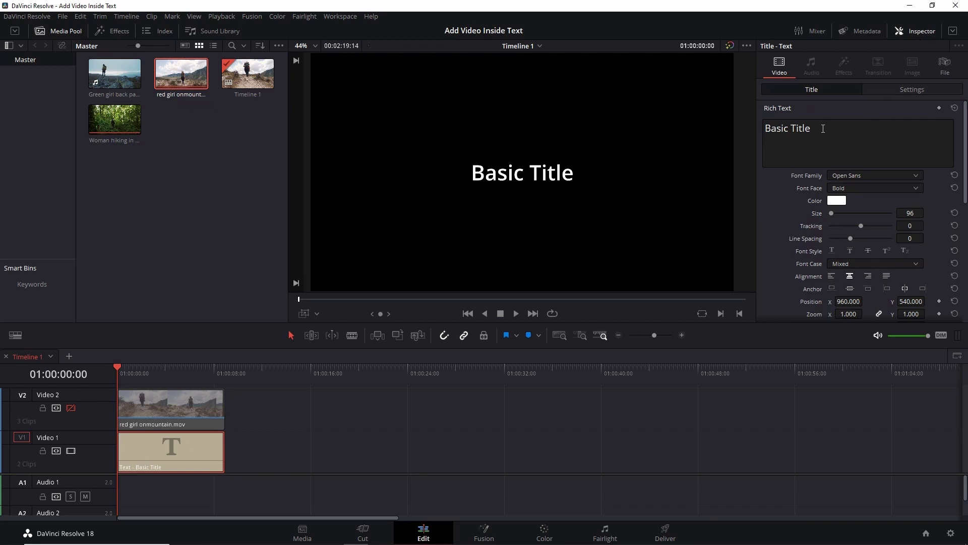
- Change the title to HIKING in Impact at size 634, lowered to Y position 609
{"action": "left_click_drag", "start_coordinate": [824, 130], "coordinate": [751, 133]}
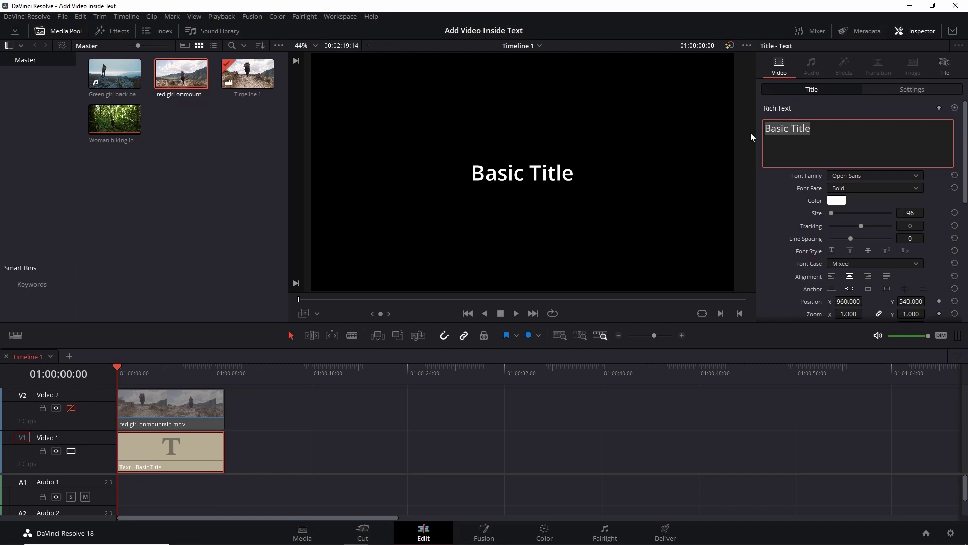
{"action": "type", "text": "HIKING"}
{"action": "left_click", "coordinate": [874, 175]}
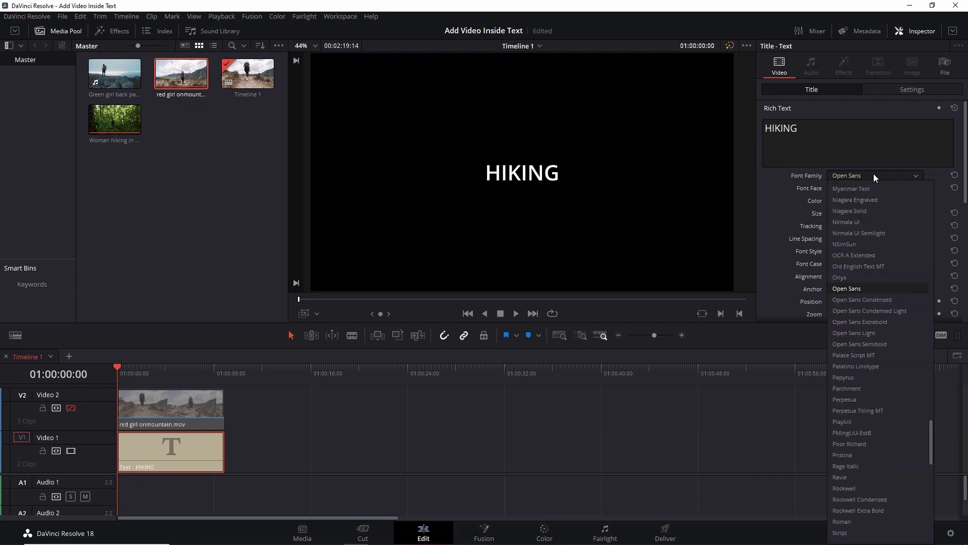
{"action": "scroll", "coordinate": [866, 286], "scroll_direction": "up", "scroll_amount": 5}
{"action": "left_click", "coordinate": [866, 286]}
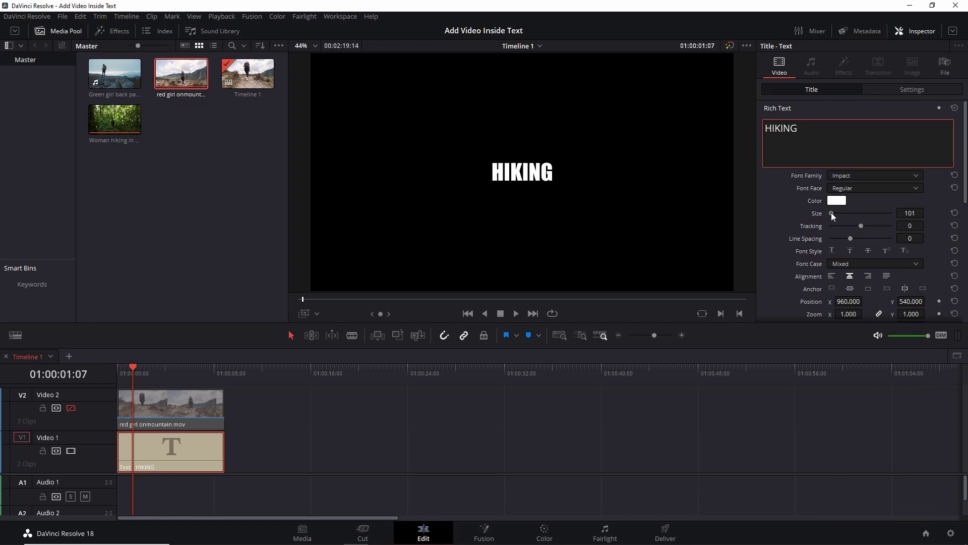
{"action": "left_click_drag", "start_coordinate": [832, 213], "coordinate": [839, 211]}
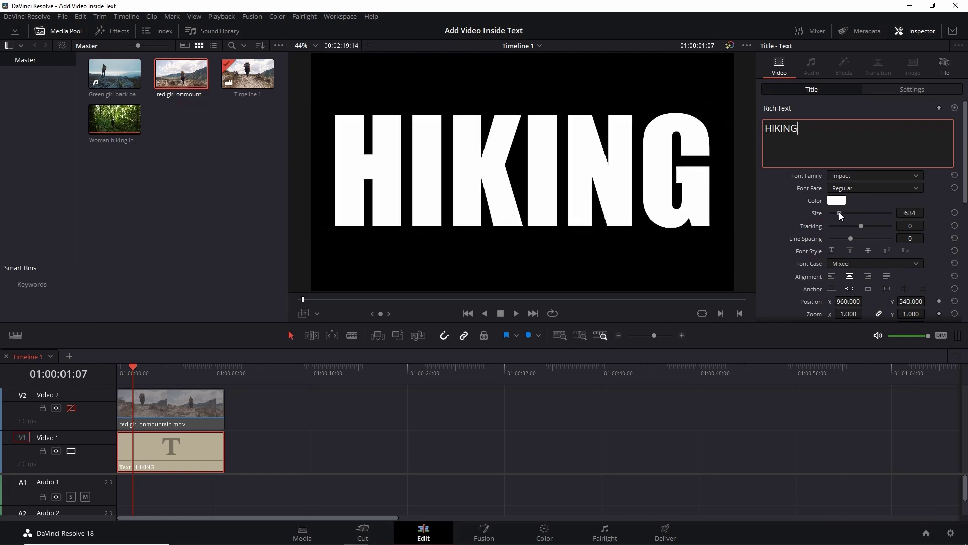
{"action": "scroll", "coordinate": [839, 211], "scroll_direction": "down", "scroll_amount": 1}
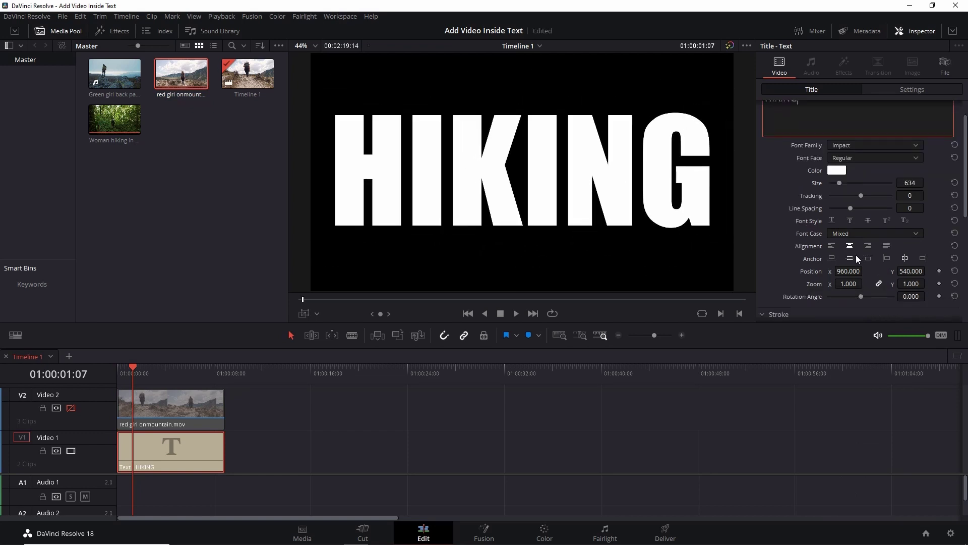
{"action": "mouse_move", "coordinate": [892, 273]}
{"action": "left_mouse_down"}
{"action": "mouse_move", "coordinate": [944, 270]}
{"action": "mouse_move", "coordinate": [883, 275]}
{"action": "left_mouse_up"}
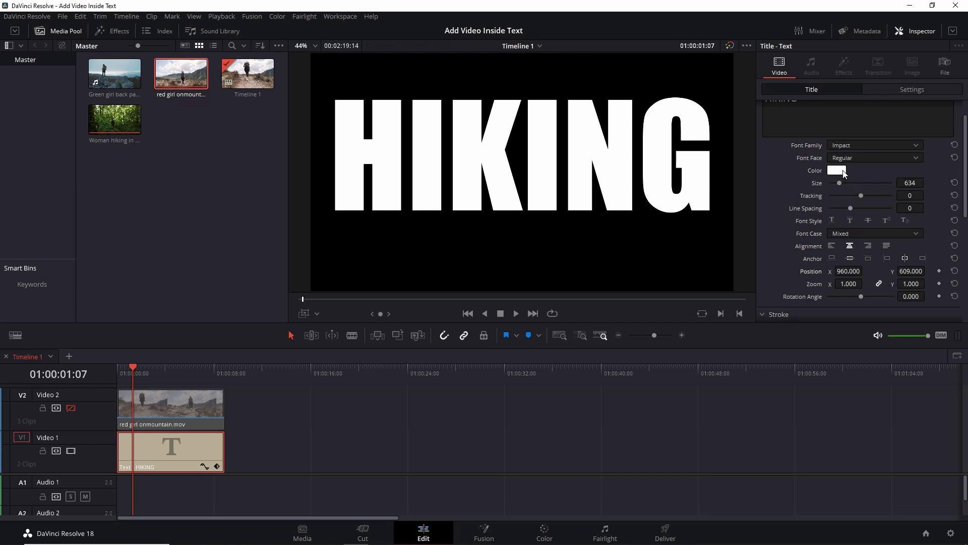
- Re-enable Video 2, set the red girl clip to Darken composite, and play from the start
{"action": "left_click", "coordinate": [71, 408]}
{"action": "left_click", "coordinate": [172, 408]}
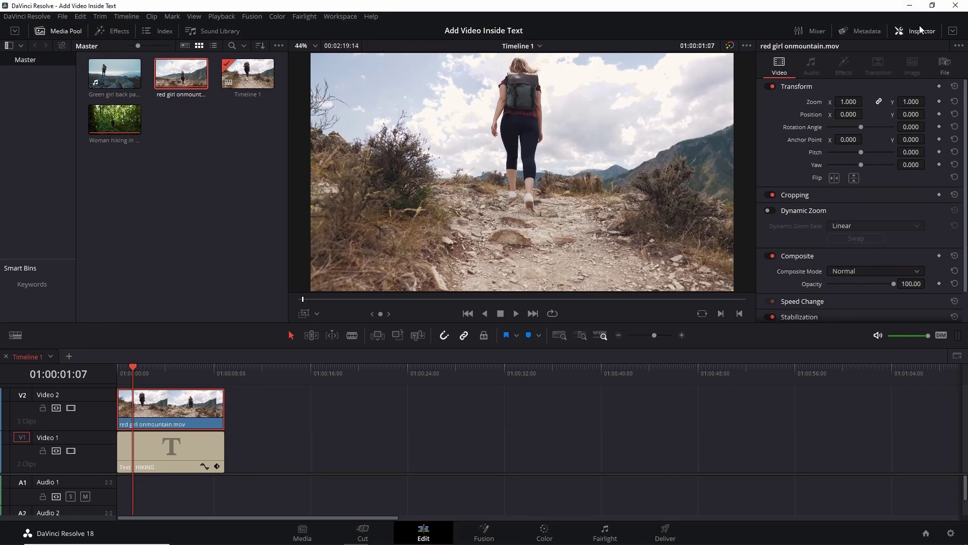
{"action": "scroll", "coordinate": [794, 247], "scroll_direction": "down", "scroll_amount": 1}
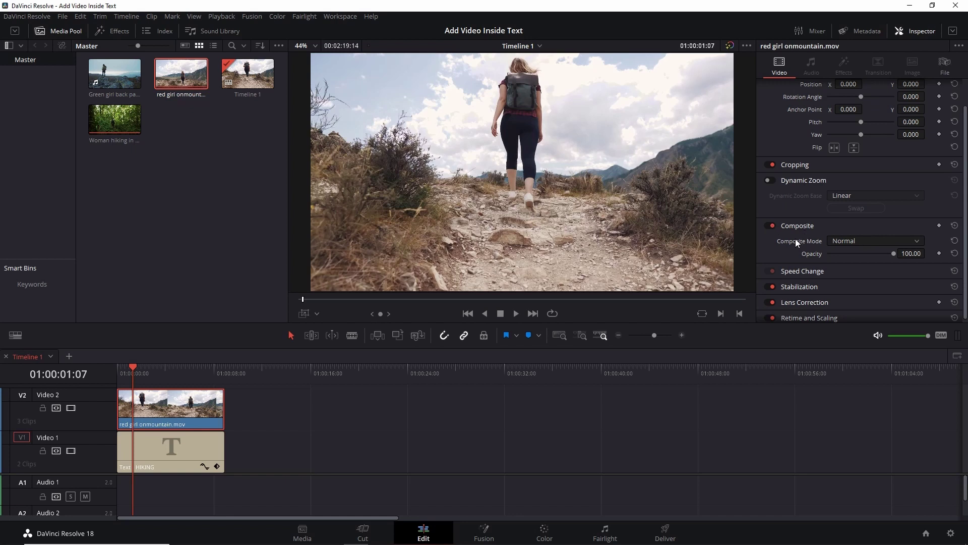
{"action": "left_click", "coordinate": [863, 240]}
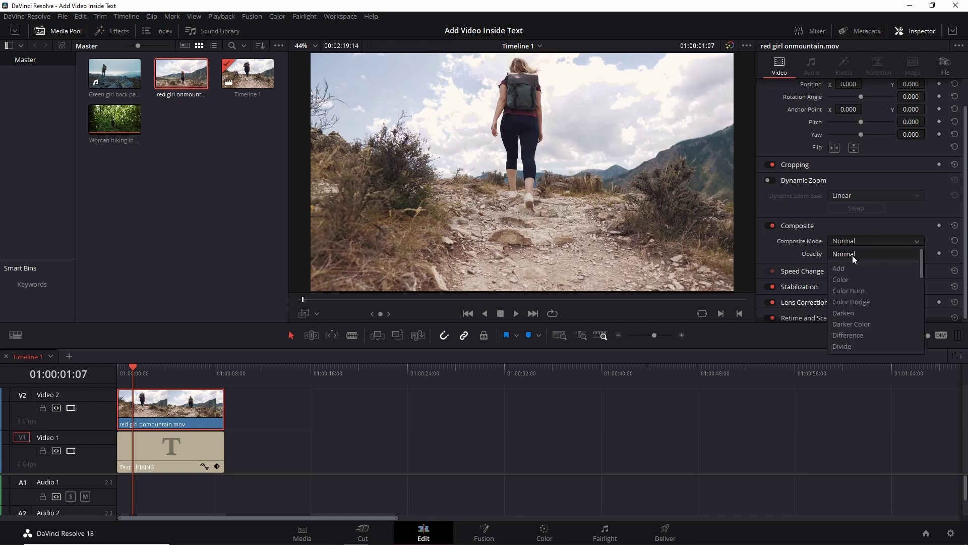
{"action": "left_click", "coordinate": [847, 314]}
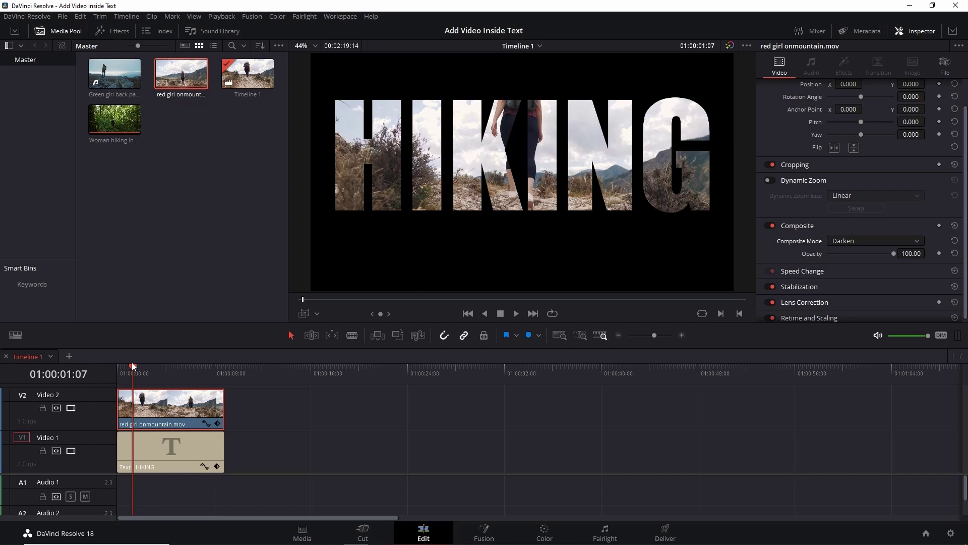
{"action": "key", "text": "Home"}
{"action": "key", "text": "space"}
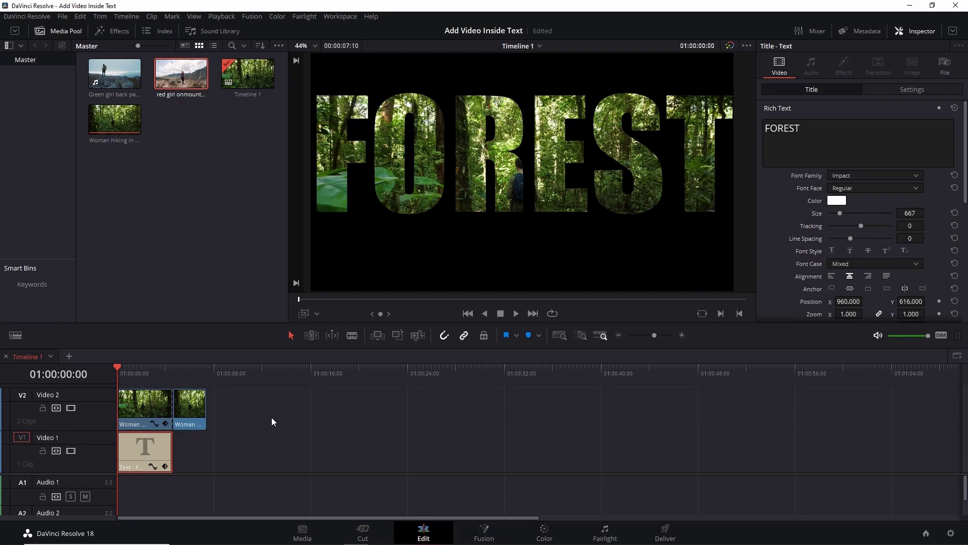
- Play the FOREST section, then select the Text - FOREST clip on Video 1
{"action": "key", "text": "space"}
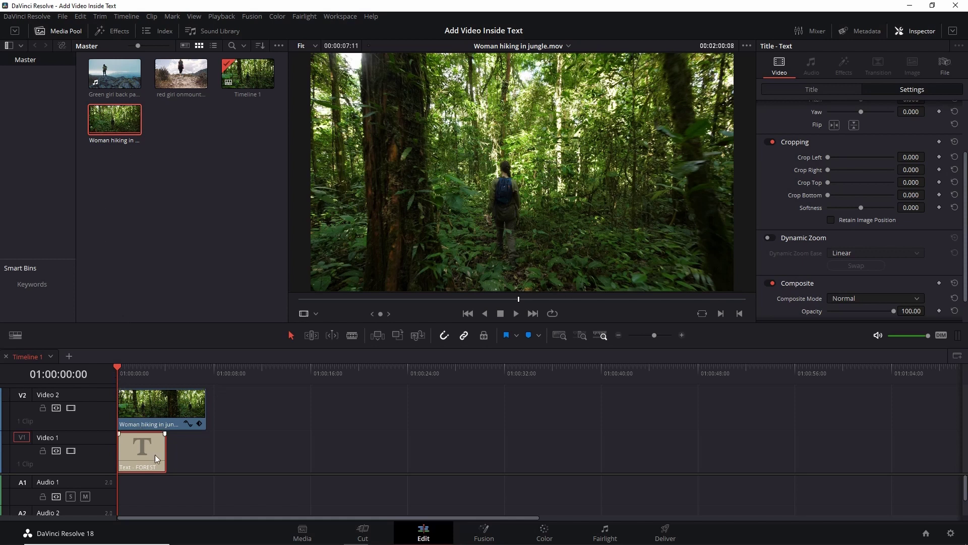
{"action": "left_click", "coordinate": [137, 455], "text": "ctrl"}
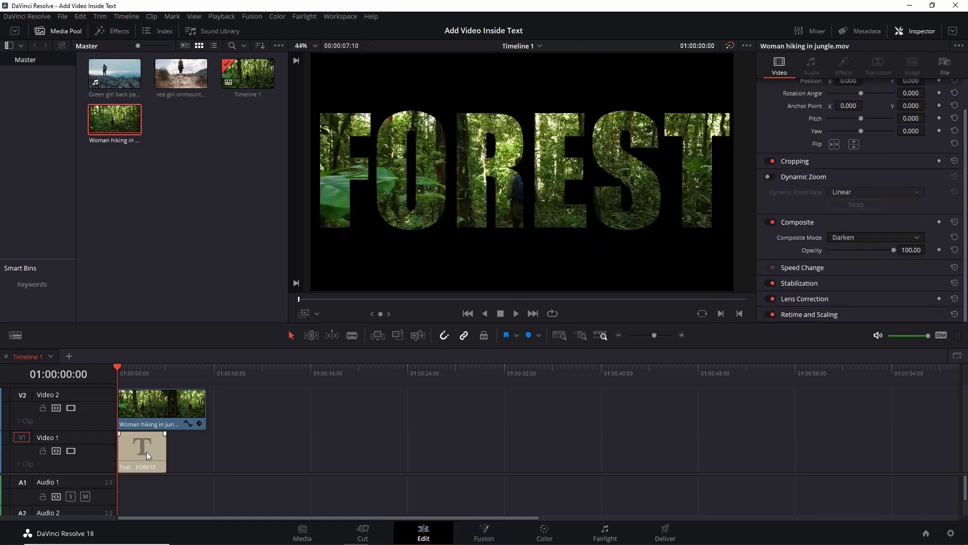
{"action": "left_click", "coordinate": [146, 452]}
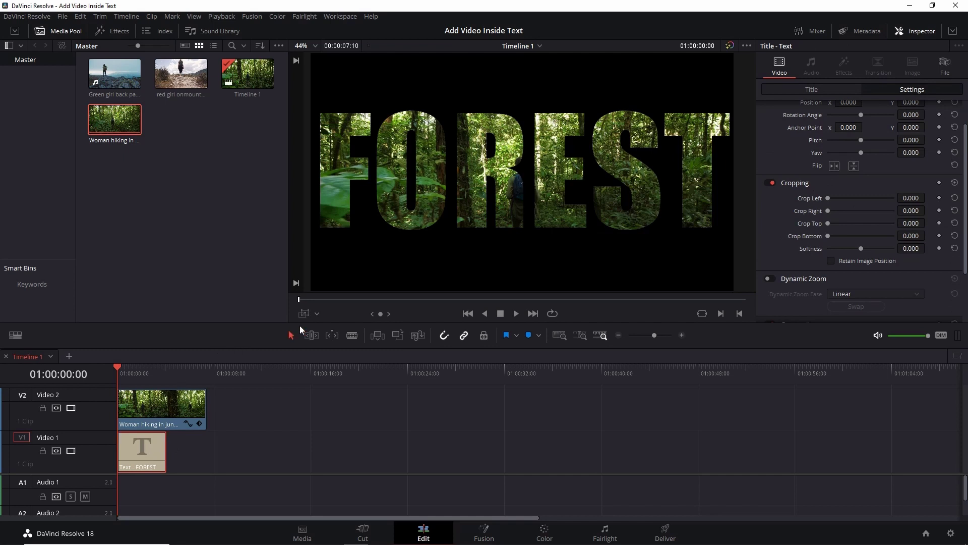
- Enable Dynamic Zoom on FOREST, swap start and end, and shrink the end box to the centre
{"action": "left_click", "coordinate": [318, 313]}
{"action": "left_click", "coordinate": [324, 356]}
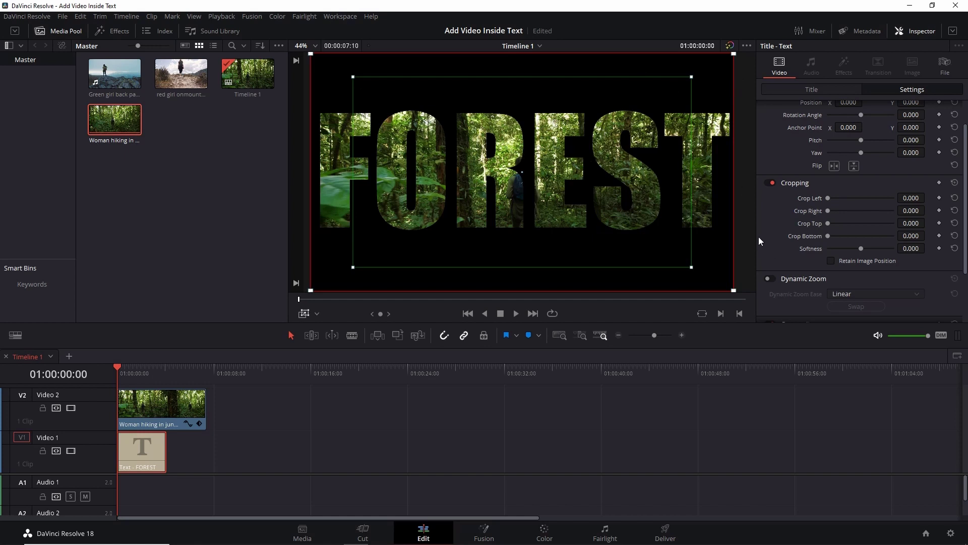
{"action": "scroll", "coordinate": [833, 231], "scroll_direction": "down", "scroll_amount": 3}
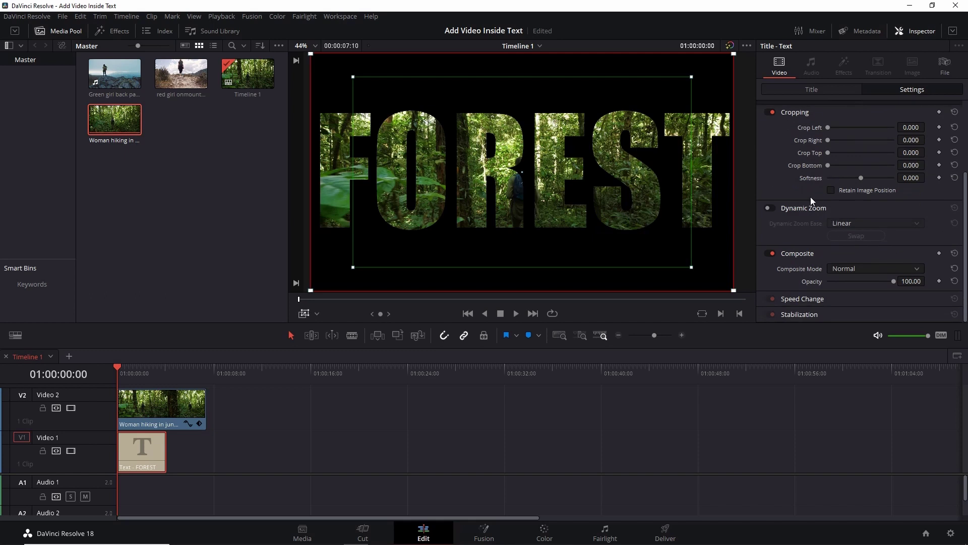
{"action": "left_click", "coordinate": [774, 208]}
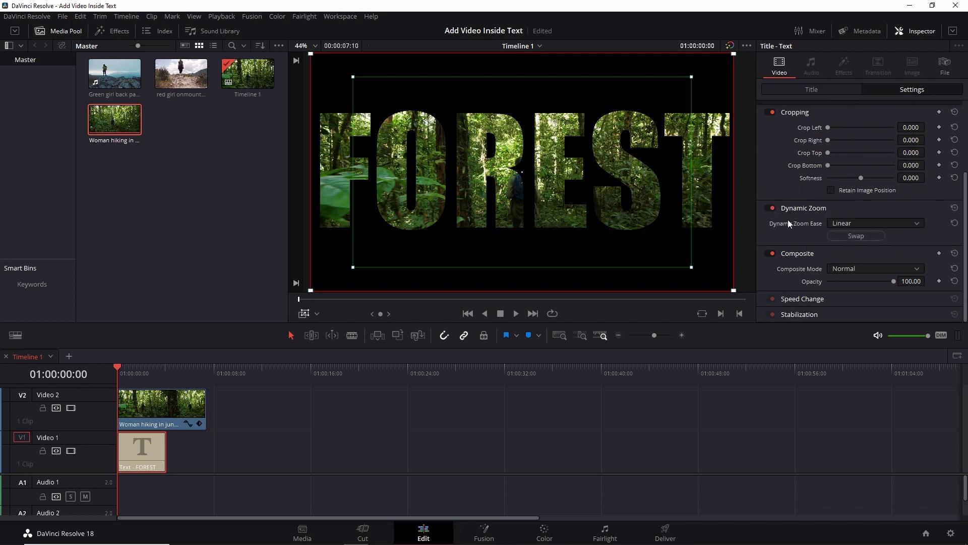
{"action": "left_click", "coordinate": [859, 237]}
{"action": "left_click_drag", "start_coordinate": [692, 78], "coordinate": [522, 181]}
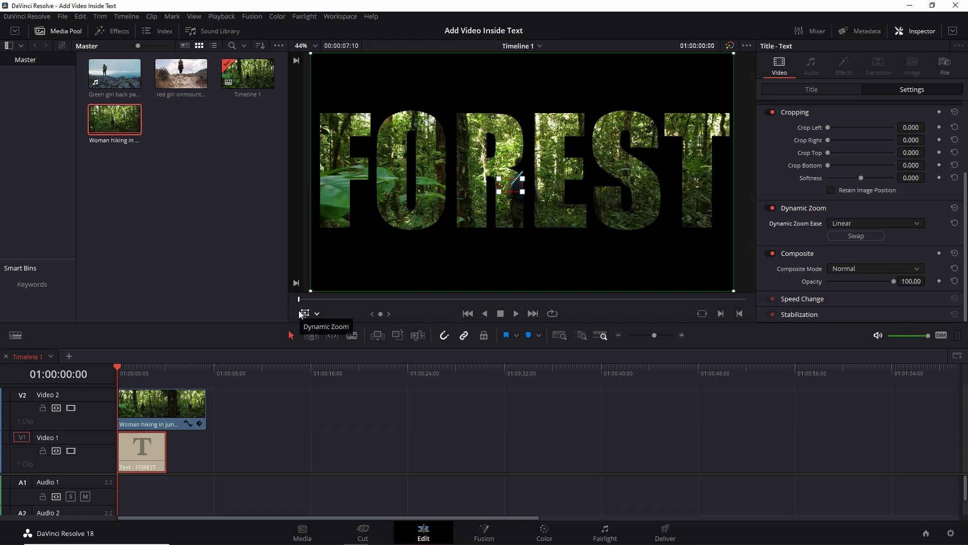
- Preview the FOREST zoom, then split the Video 2 jungle clip at 01:00:04:03
{"action": "key", "text": "space"}
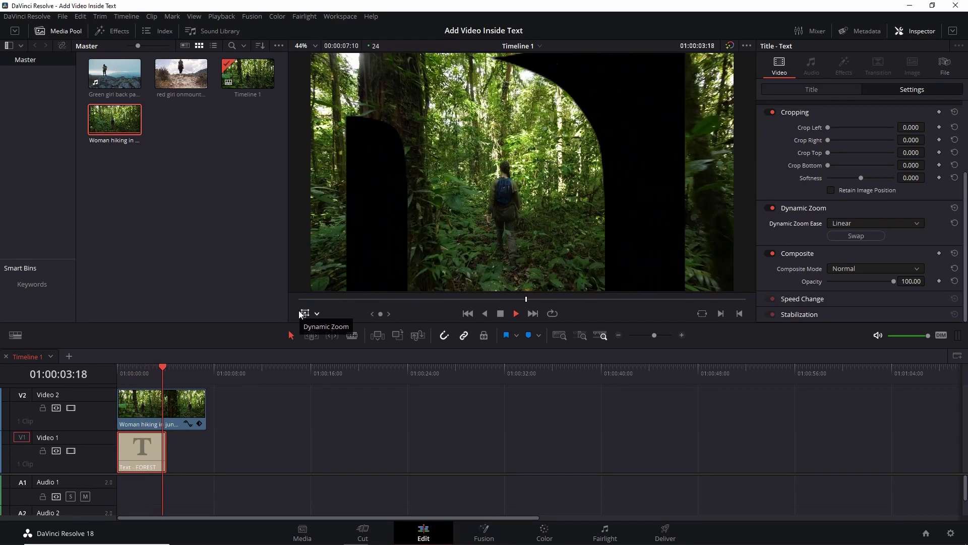
{"action": "key", "text": "space"}
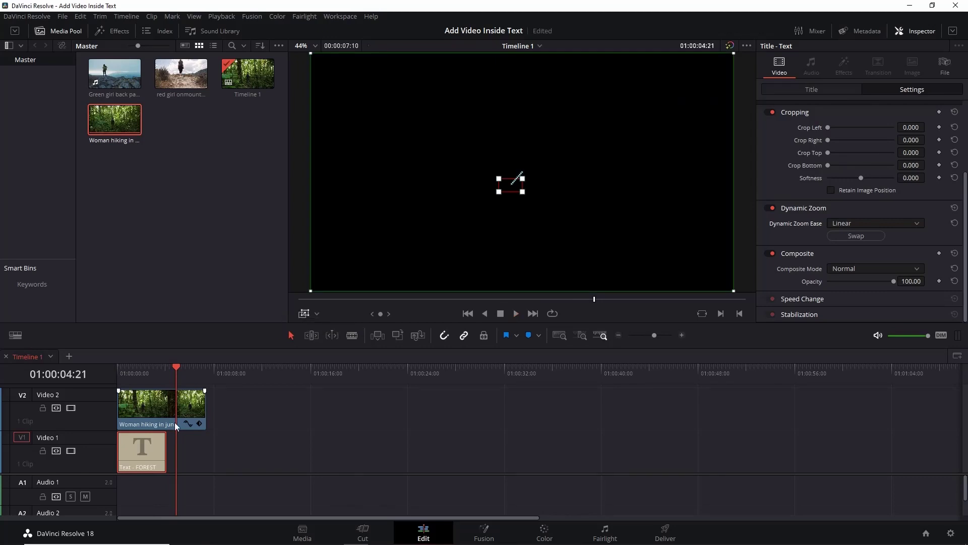
{"action": "left_click", "coordinate": [175, 422]}
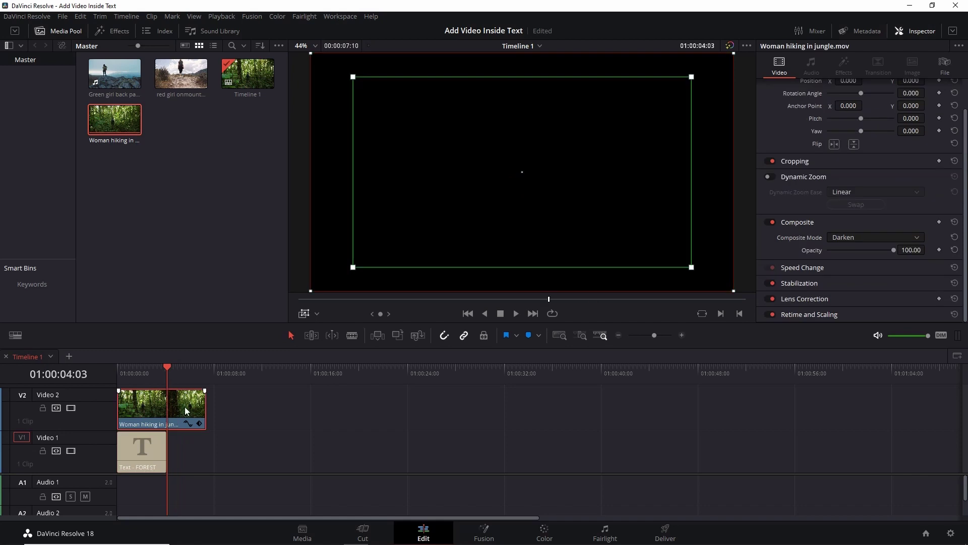
{"action": "key", "text": "ctrl+b"}
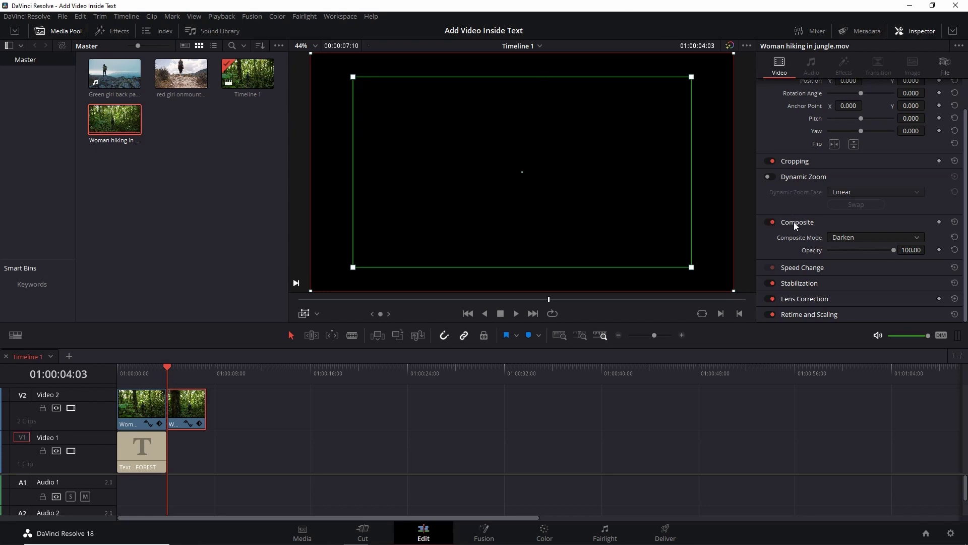
- Set the second jungle clip to Normal composite, play it back, then view the source clip
{"action": "left_click", "coordinate": [846, 238]}
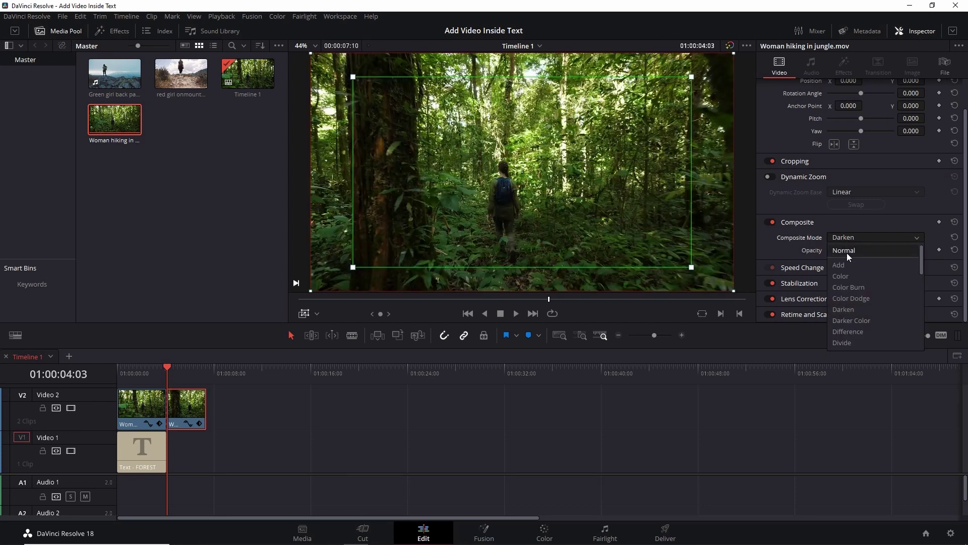
{"action": "left_click", "coordinate": [847, 252]}
{"action": "left_click", "coordinate": [127, 376]}
{"action": "key", "text": "space"}
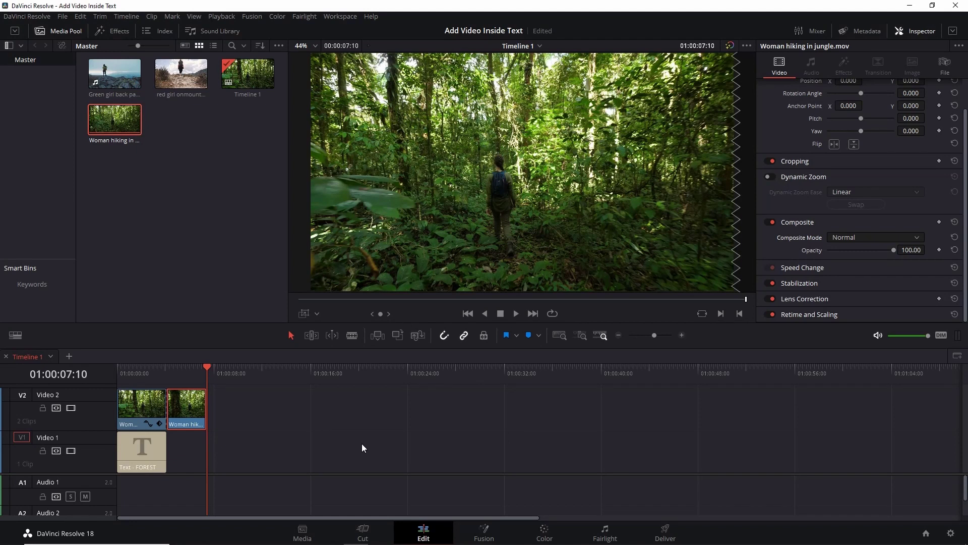
{"action": "key", "text": "q"}
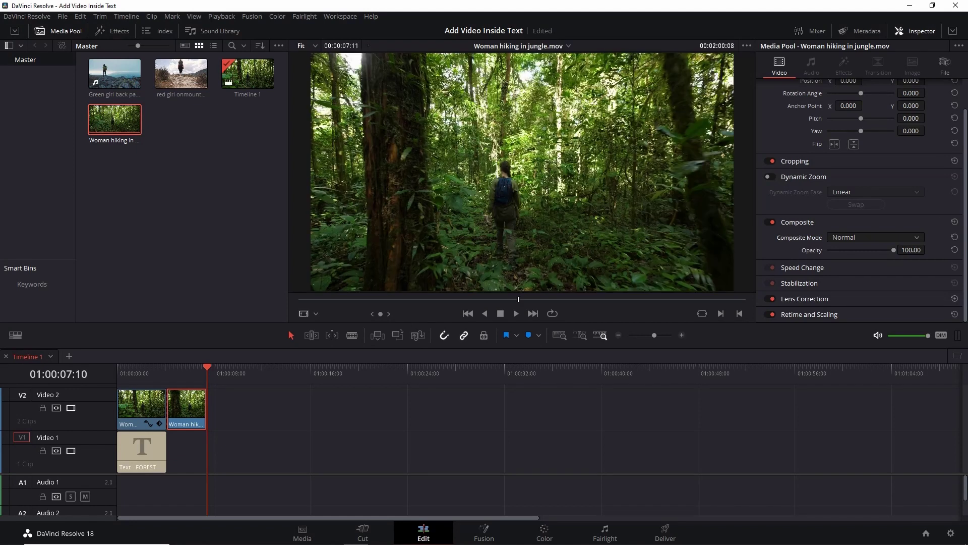